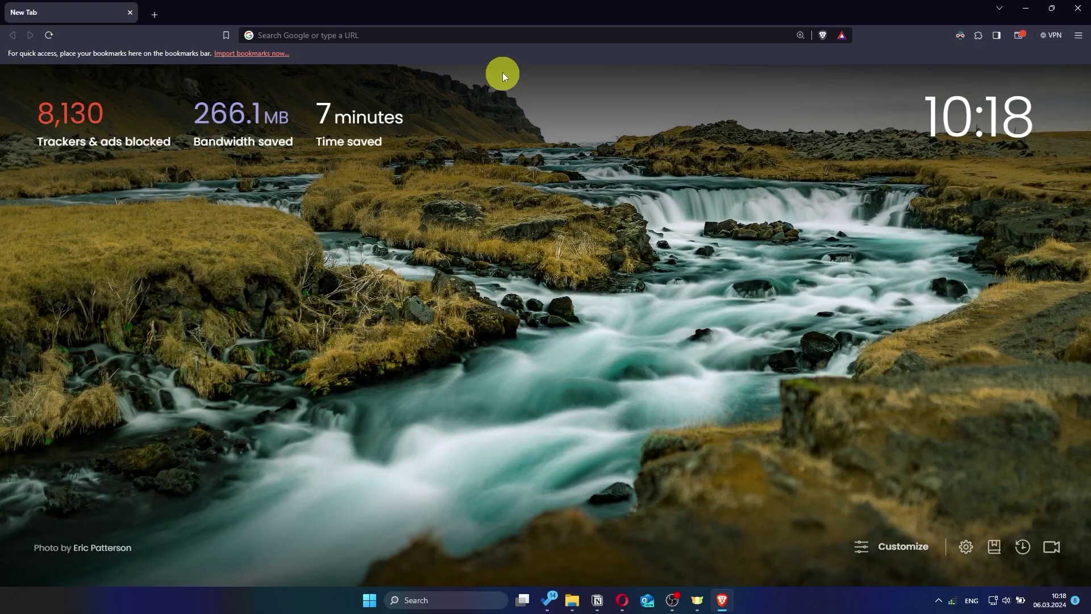
Step: Load asusrouter.com in Brave to reach the RT-AC1200 V2 sign-in page
{"action": "left_click", "coordinate": [500, 36]}
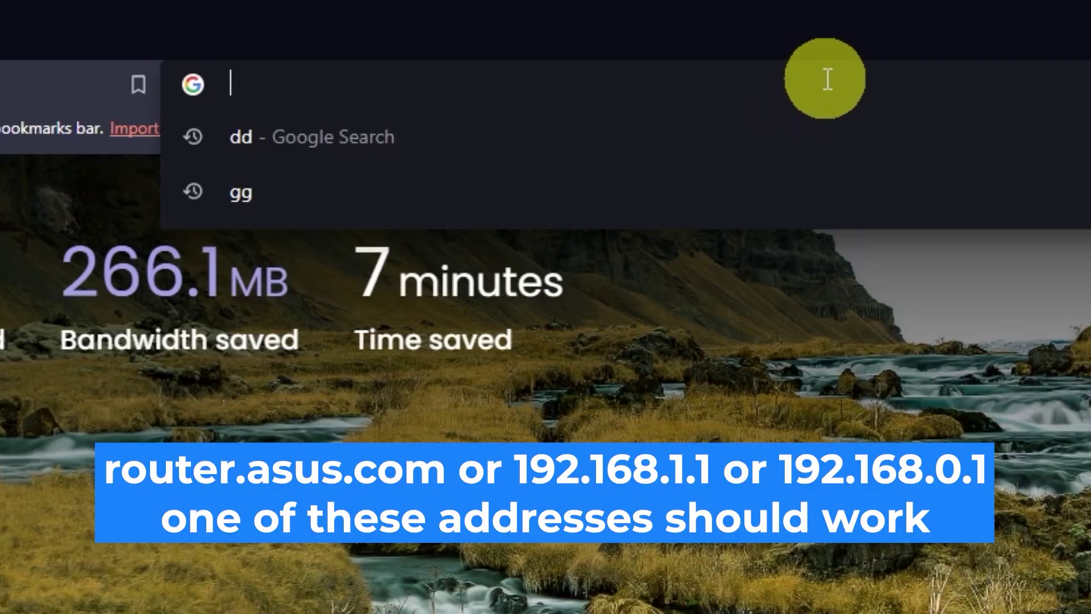
{"action": "type", "text": "as"}
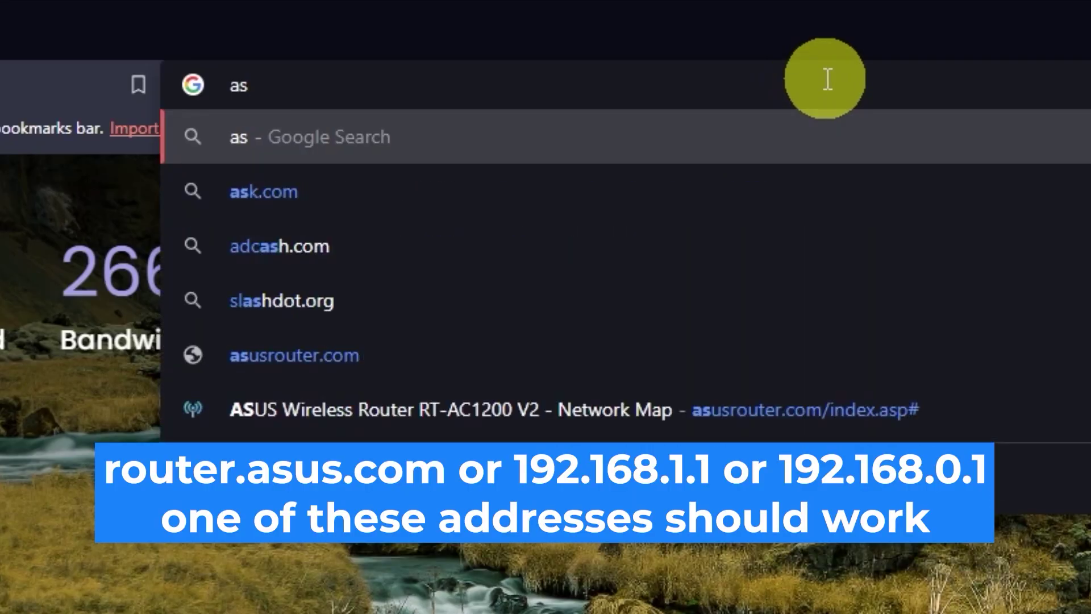
{"action": "type", "text": "usrout"}
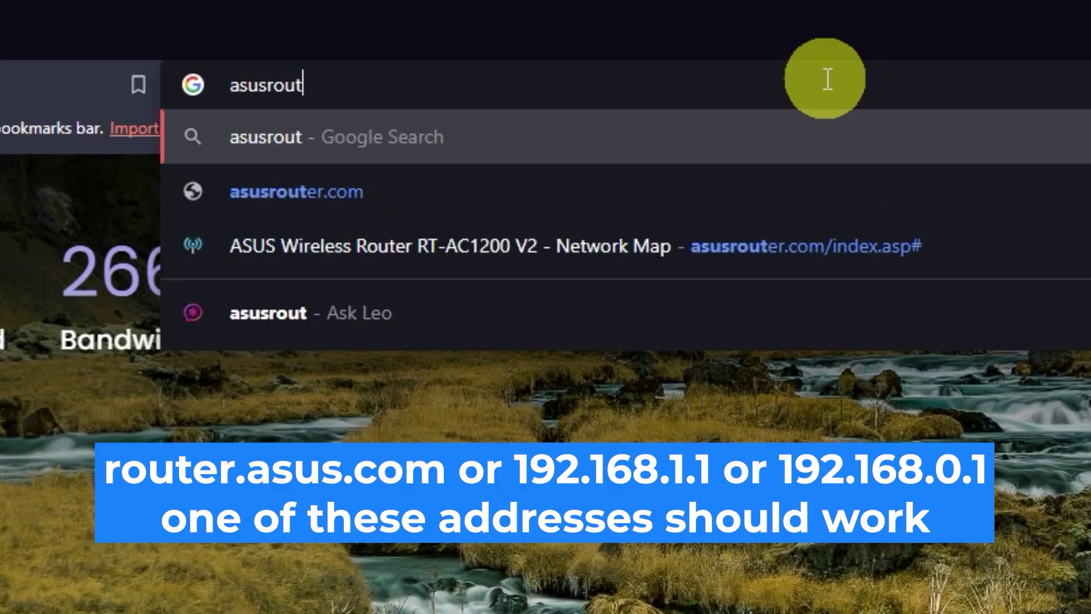
{"action": "type", "text": "er.com"}
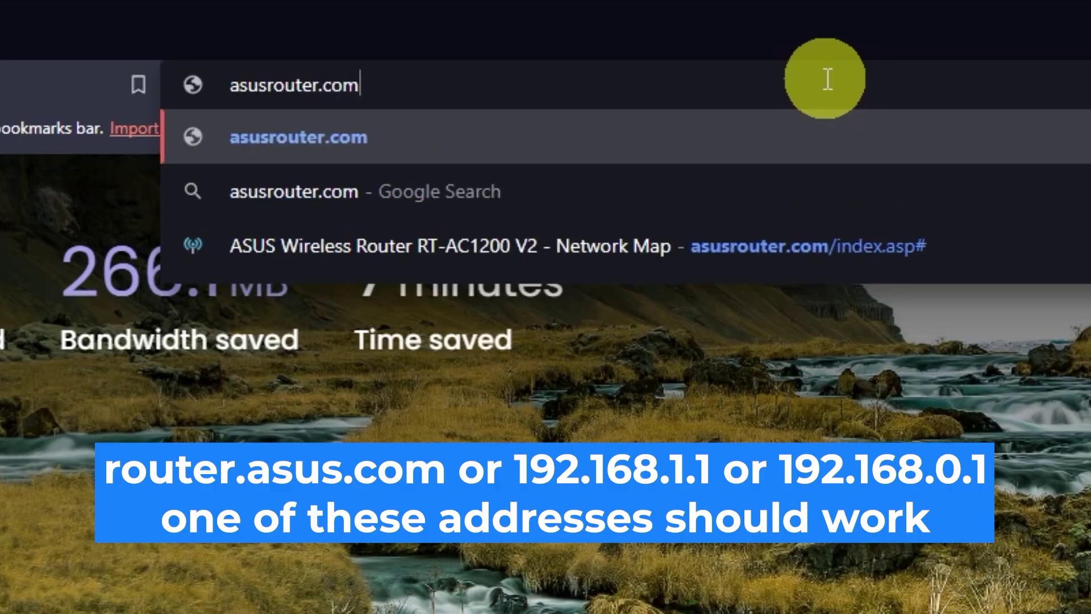
{"action": "key", "text": "Return"}
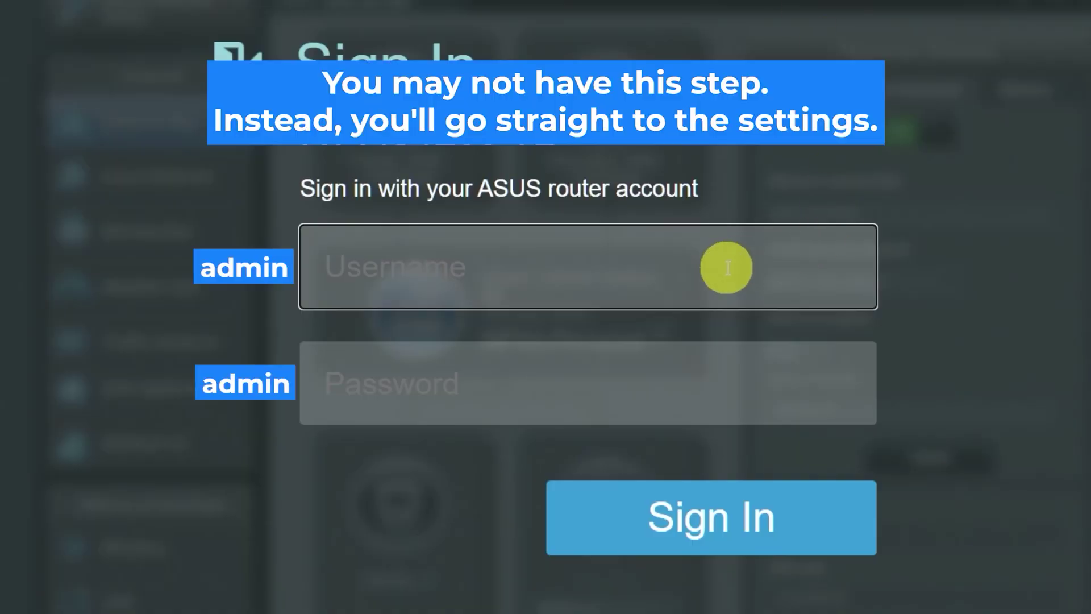
Step: Enter the label's default username and router password in the Sign In form and submit it
{"action": "type", "text": "admin"}
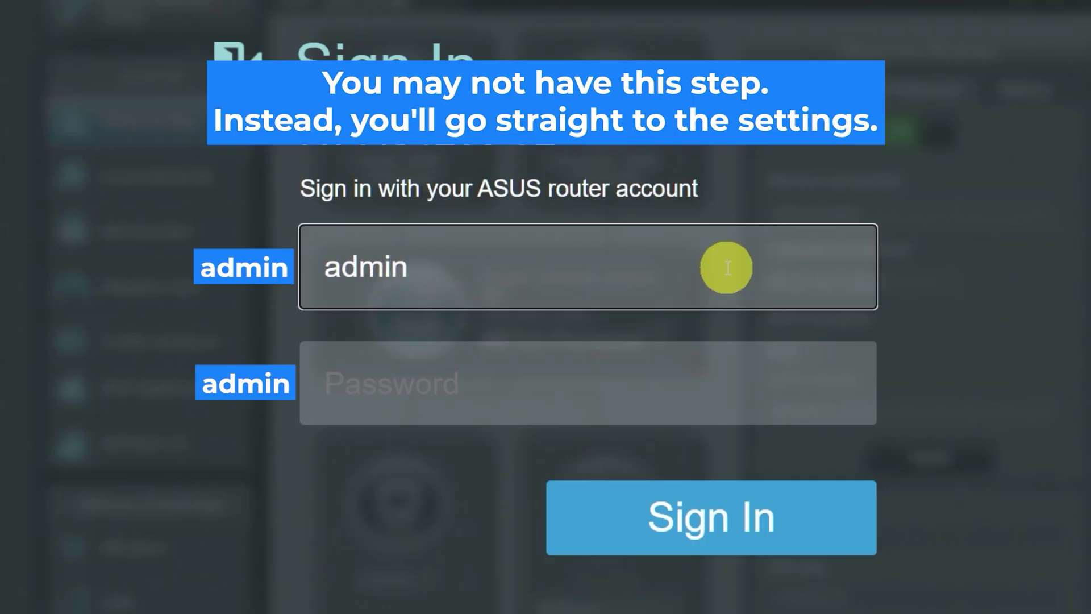
{"action": "left_click", "coordinate": [681, 388]}
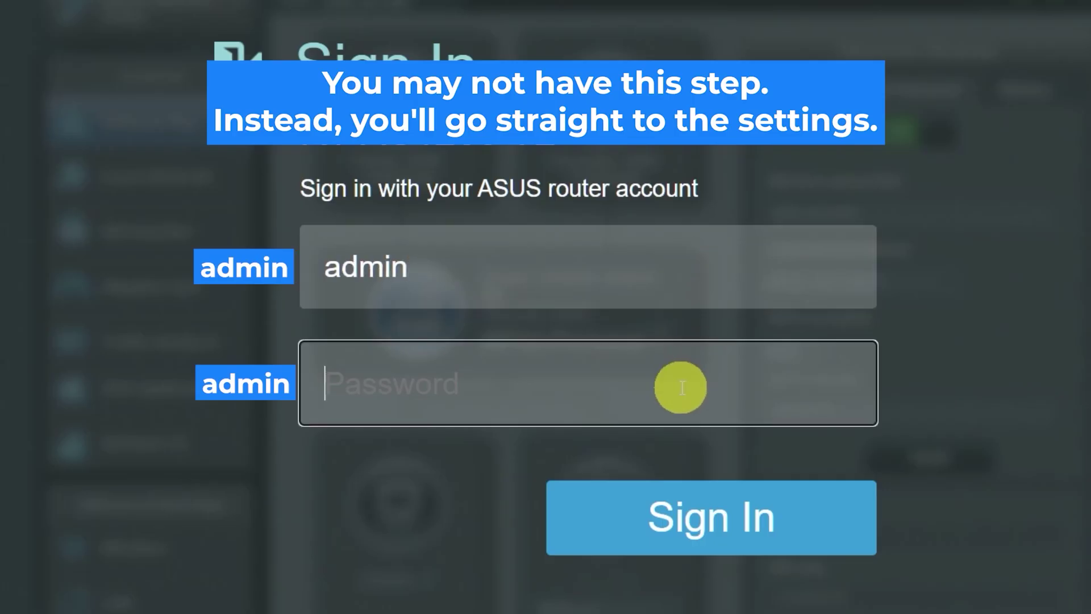
{"action": "type", "text": "admin"}
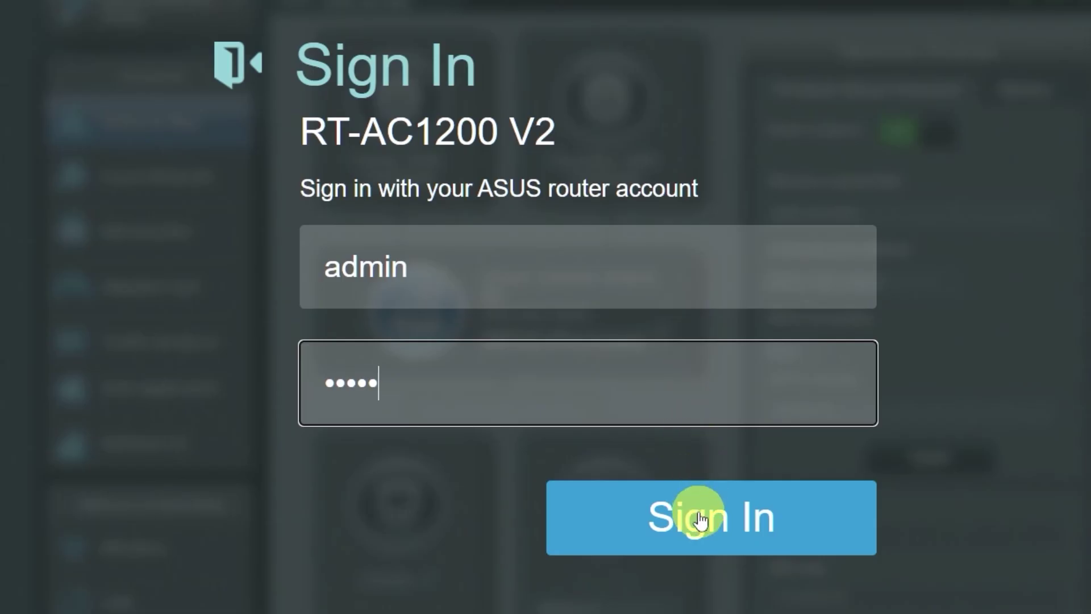
{"action": "left_click", "coordinate": [700, 520]}
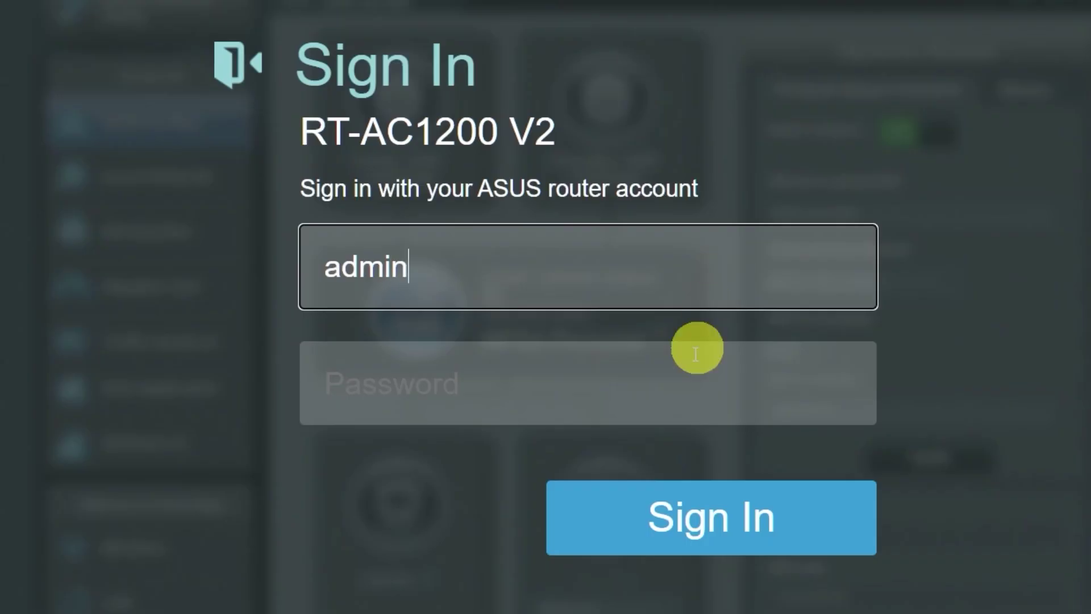
{"action": "left_click", "coordinate": [679, 384]}
{"action": "type", "text": "admin"}
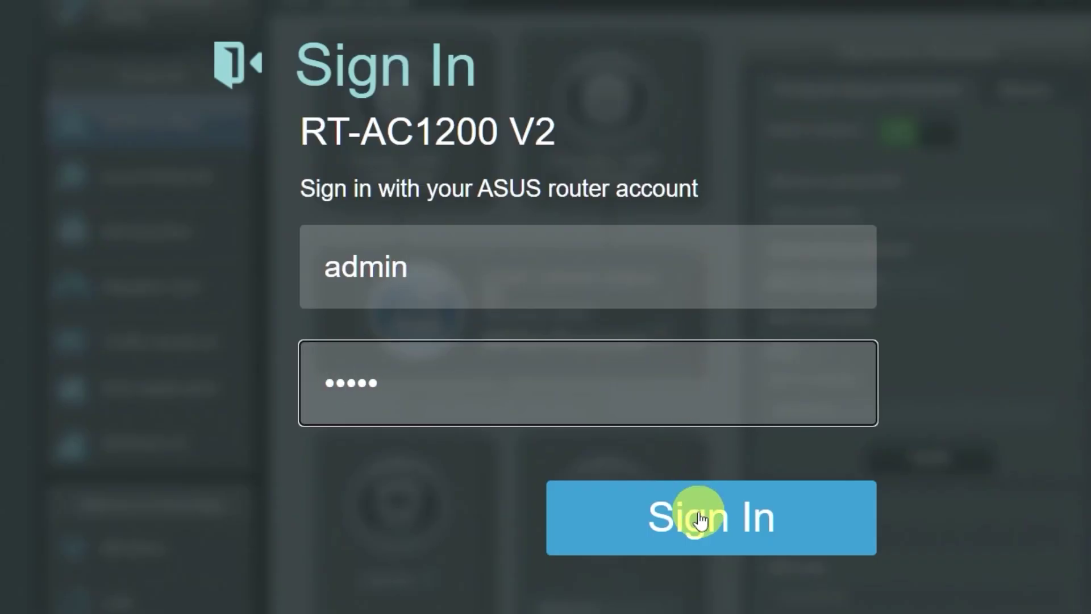
{"action": "left_click", "coordinate": [694, 517]}
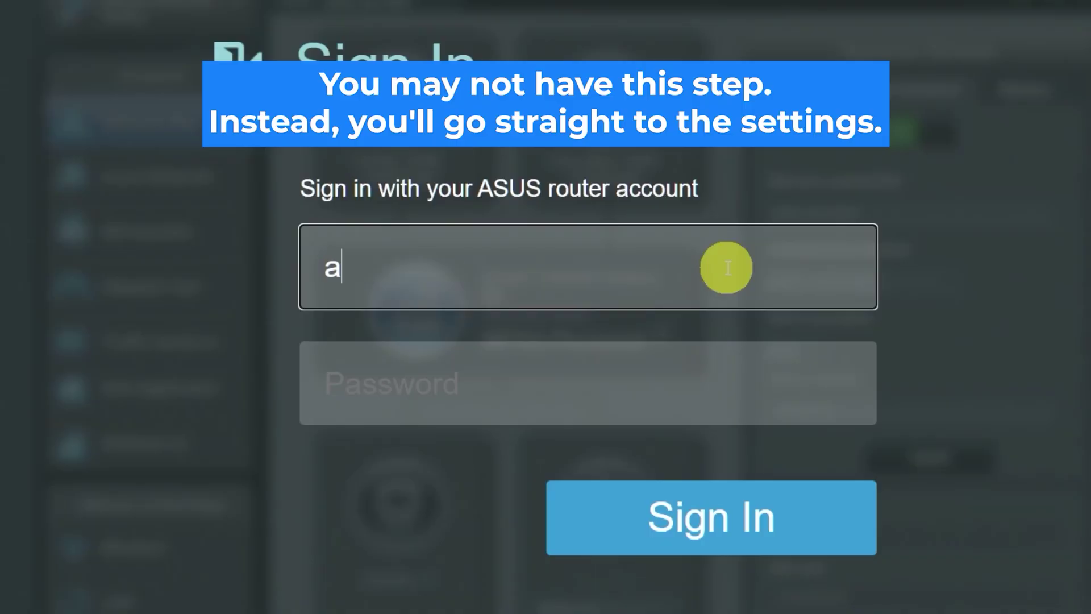
Step: Sign in with the default credentials to reach the 'Change the router login password' page
{"action": "type", "text": "dmin"}
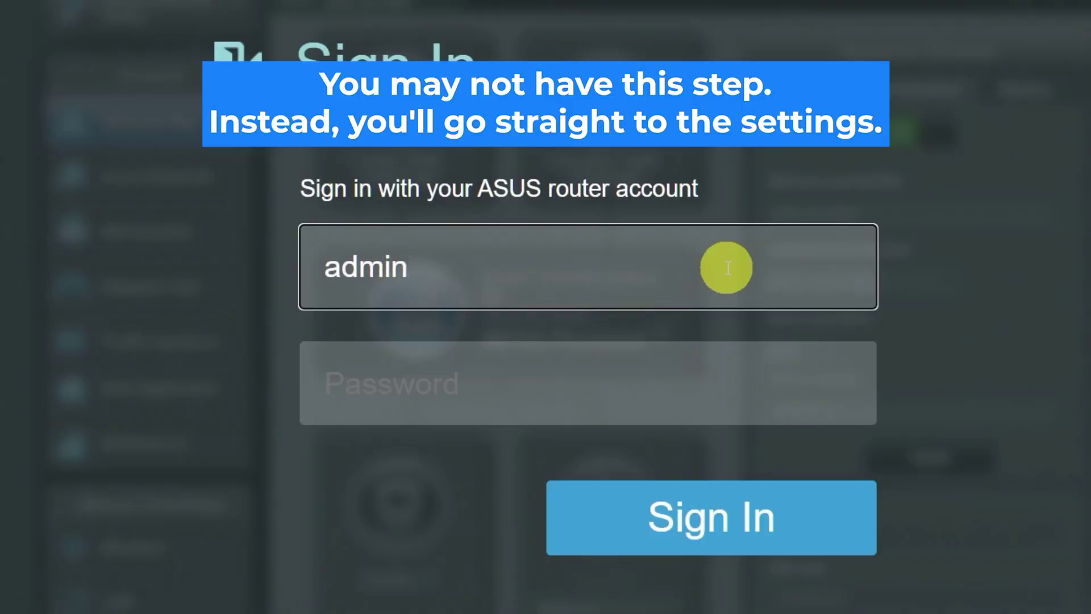
{"action": "left_click", "coordinate": [682, 388]}
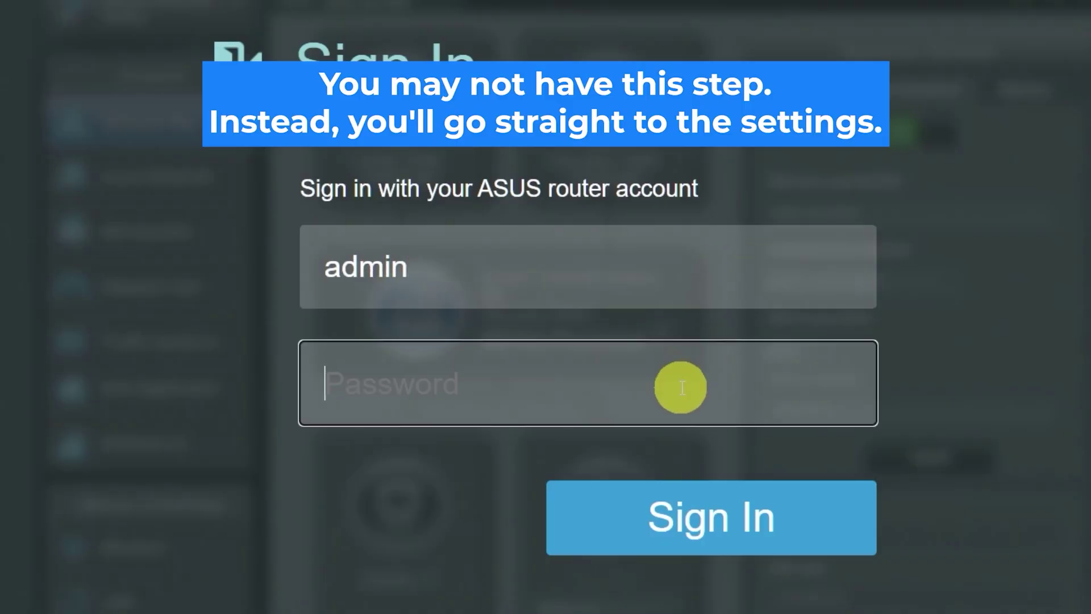
{"action": "type", "text": "admin"}
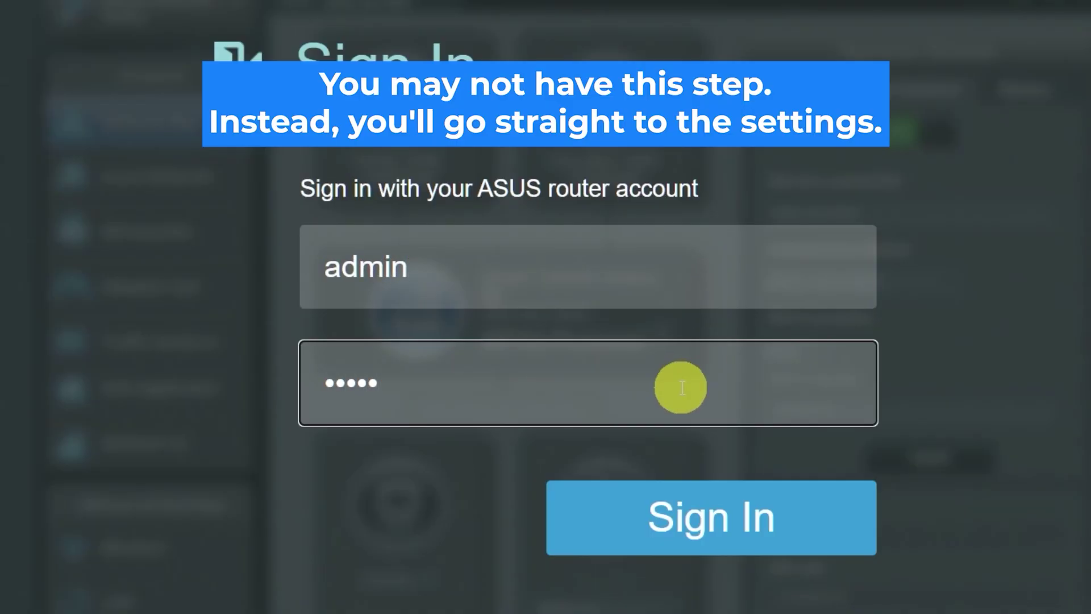
{"action": "left_click", "coordinate": [698, 515]}
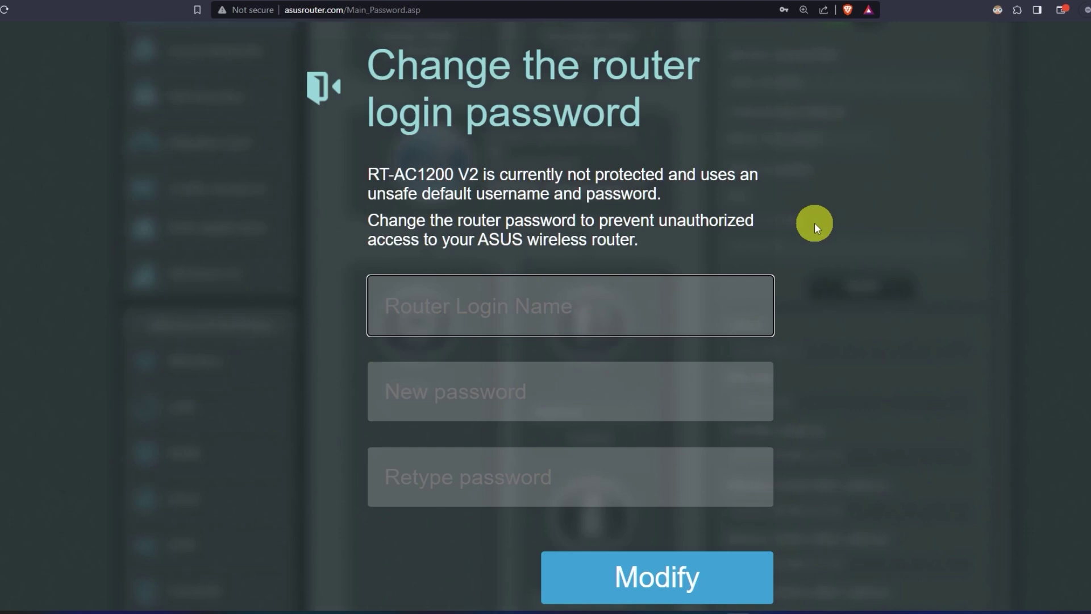
Step: Enter a new router login name and a new password, retyping the password to confirm
{"action": "type", "text": "asu"}
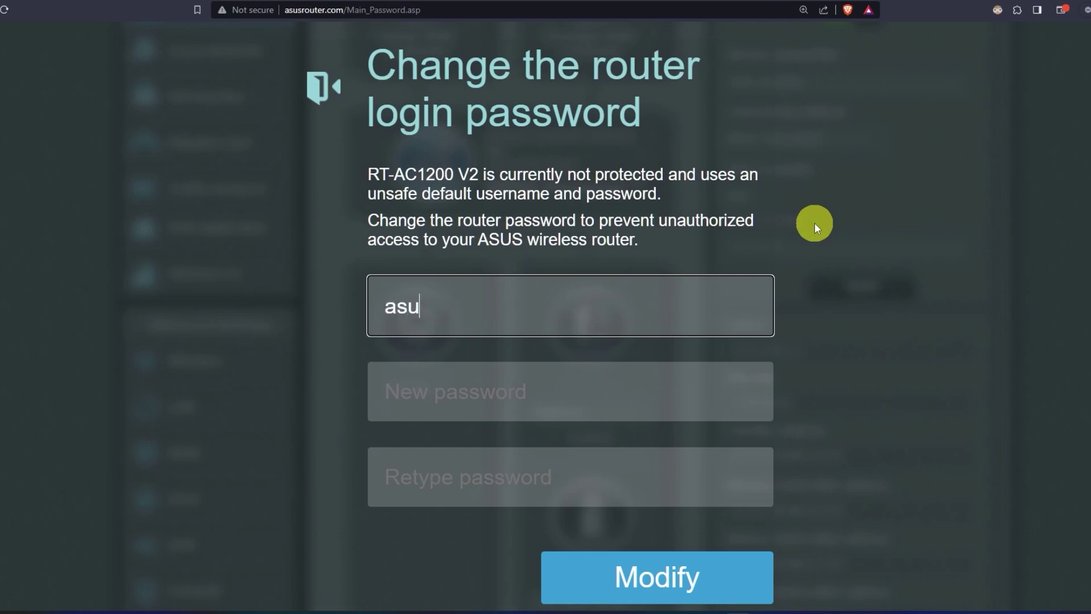
{"action": "type", "text": "s"}
{"action": "left_click", "coordinate": [592, 389]}
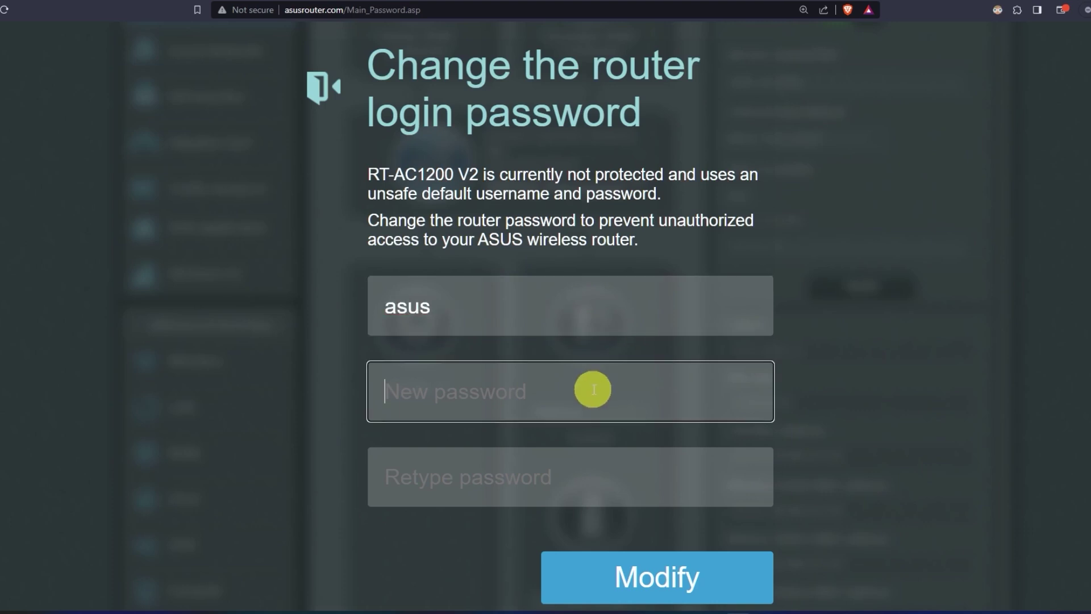
{"action": "type", "text": "••••••••••"}
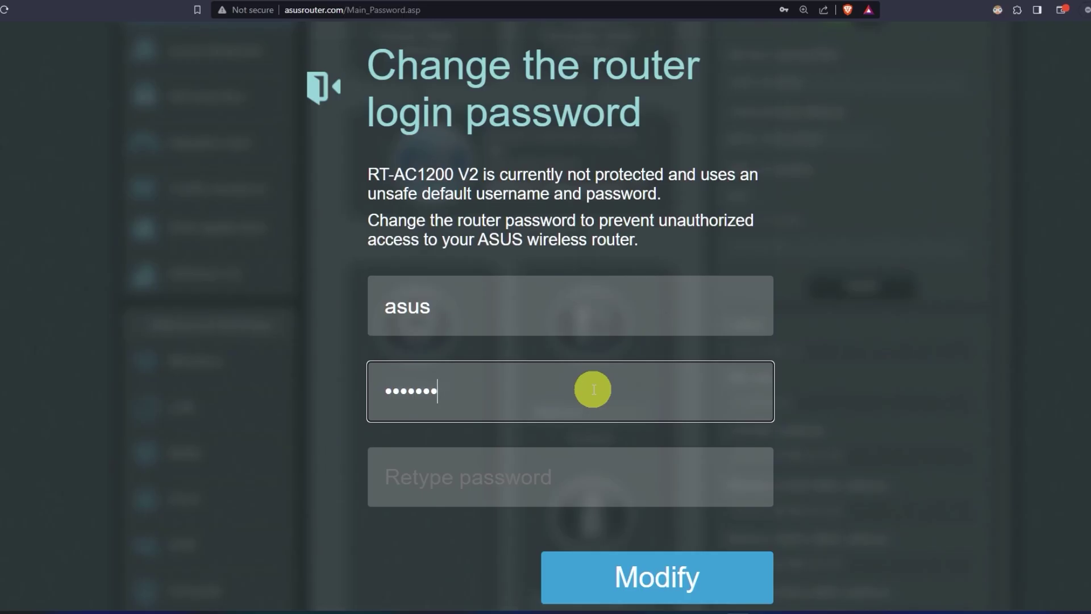
{"action": "left_click", "coordinate": [595, 466]}
{"action": "type", "text": "••••"}
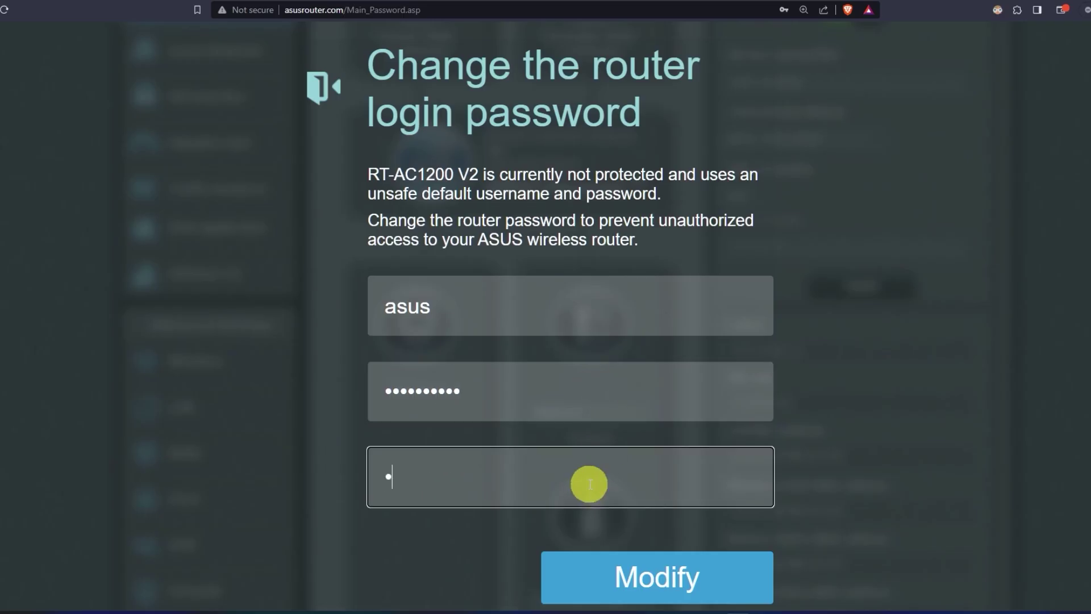
{"action": "type", "text": "••••••"}
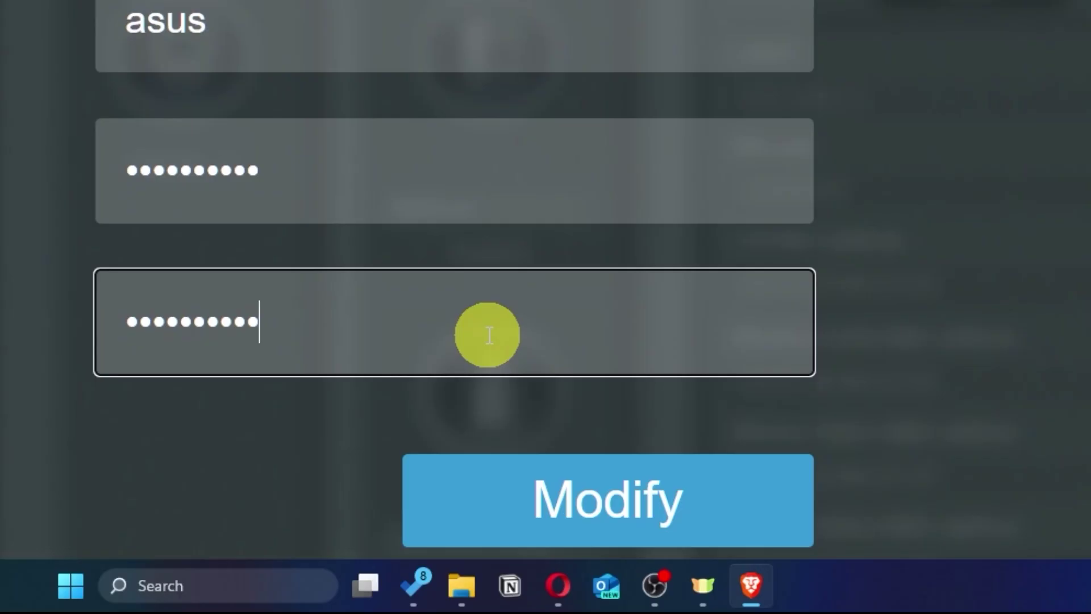
Step: Save the new login with Modify and land on the Network Map showing Connected
{"action": "left_click", "coordinate": [698, 513]}
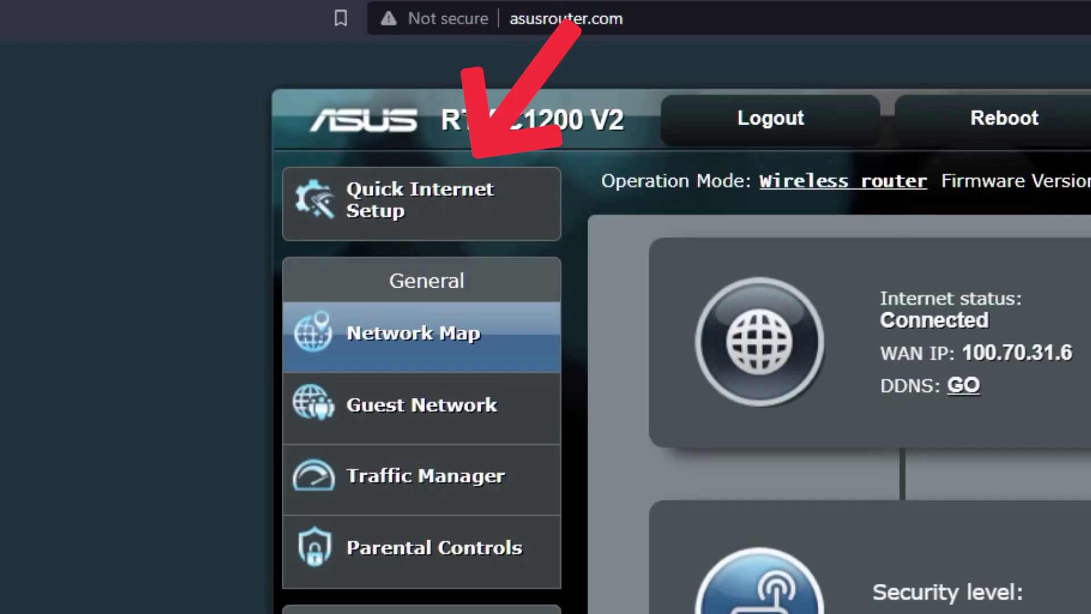
Step: Launch the setup wizard, reveal the current 2.4 GHz and 5 GHz Wi-Fi passwords, and choose new wireless settings
{"action": "left_click", "coordinate": [478, 219]}
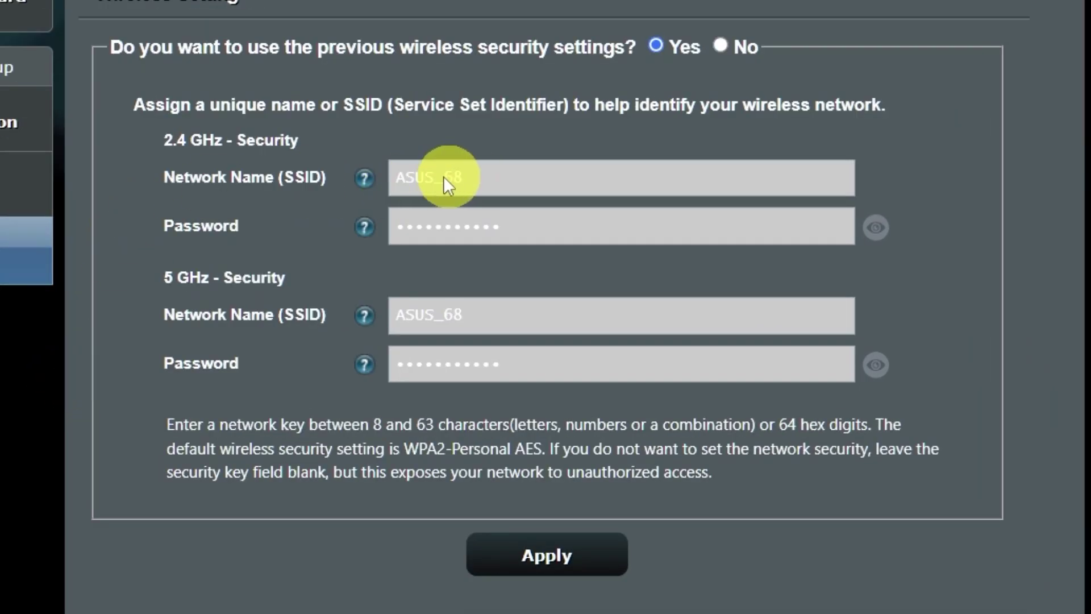
{"action": "left_click", "coordinate": [428, 226]}
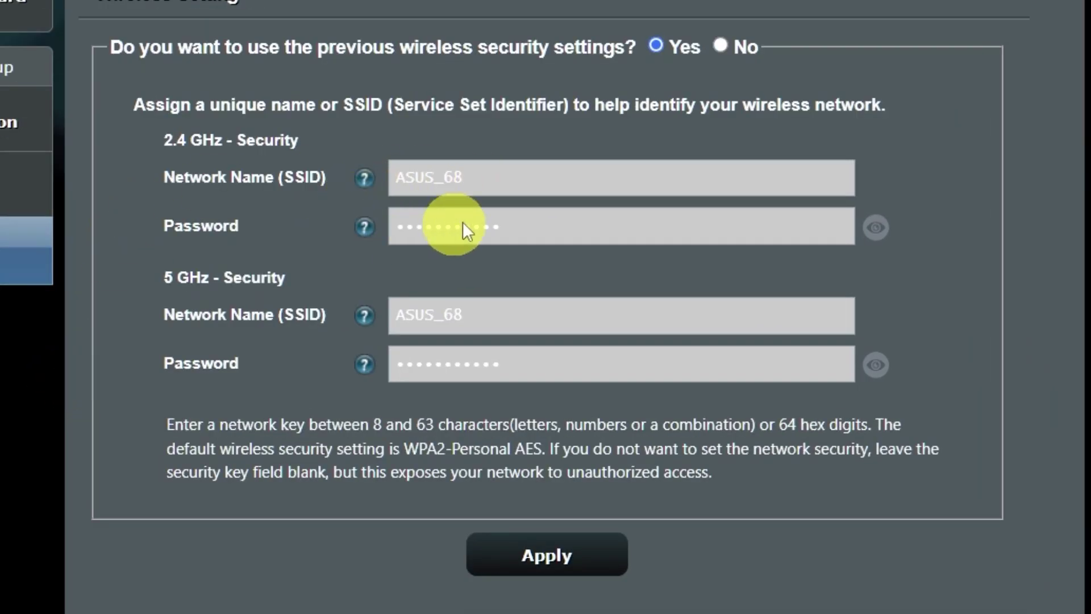
{"action": "left_click", "coordinate": [883, 367]}
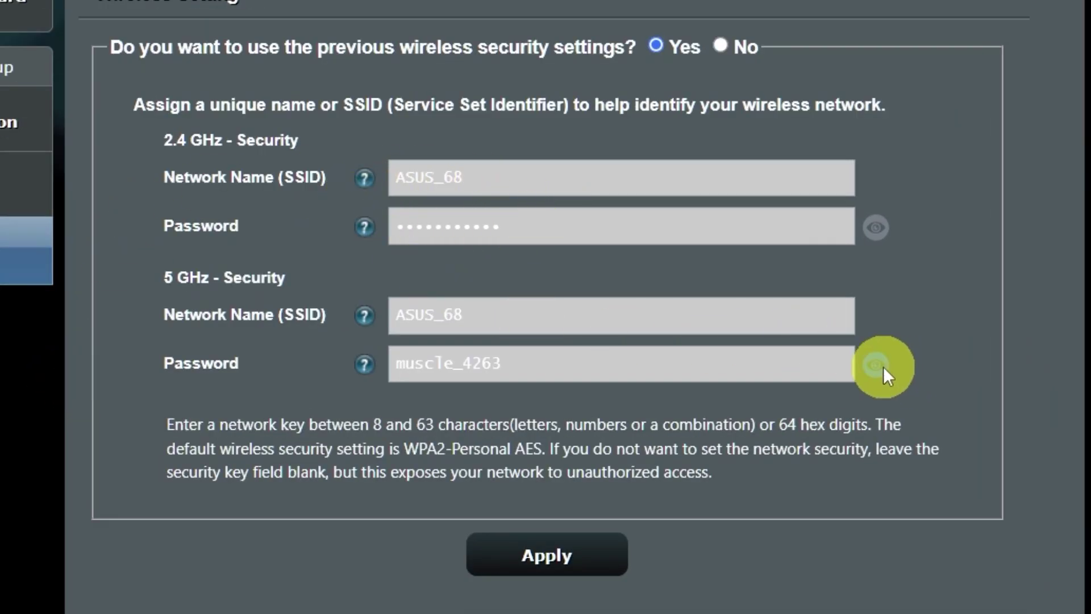
{"action": "left_click", "coordinate": [872, 236]}
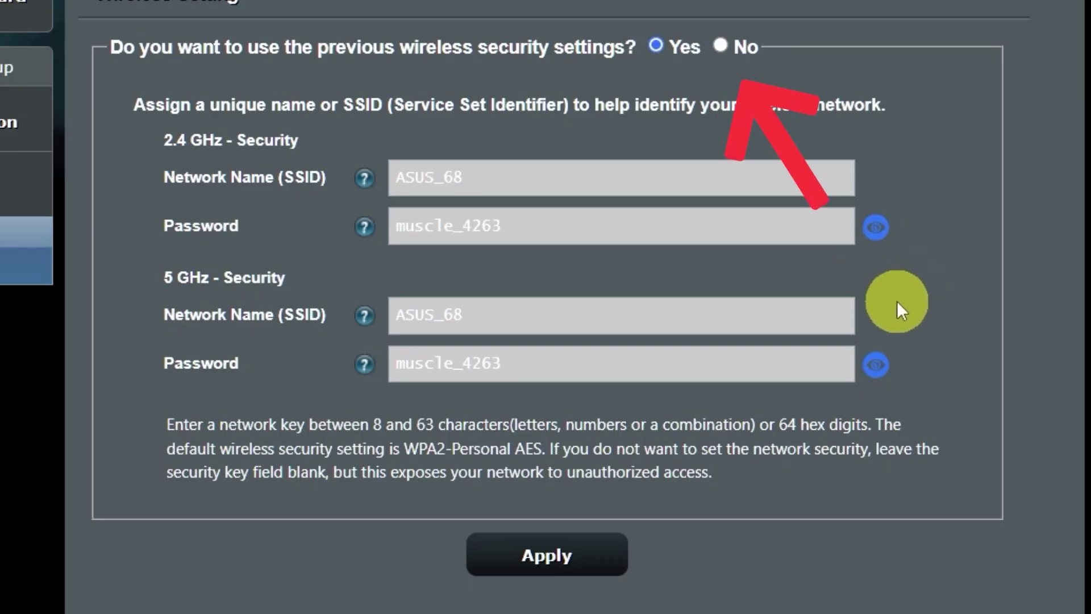
{"action": "left_click", "coordinate": [722, 47]}
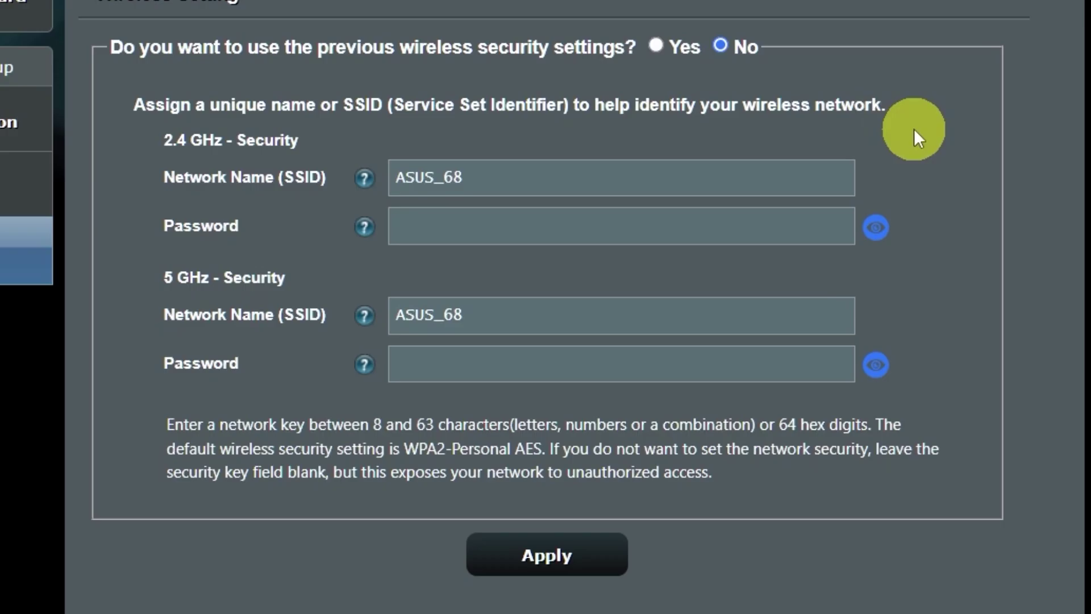
Step: Give ASUS_68 a number-only Wi-Fi password and apply it despite the weak-password warning
{"action": "left_click", "coordinate": [648, 230]}
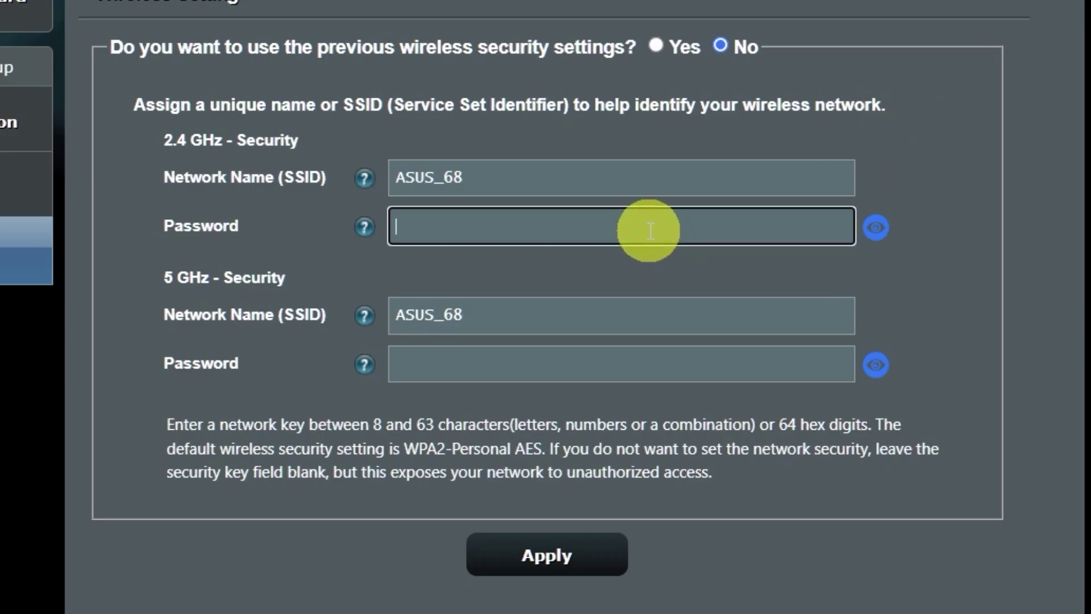
{"action": "type", "text": "1234"}
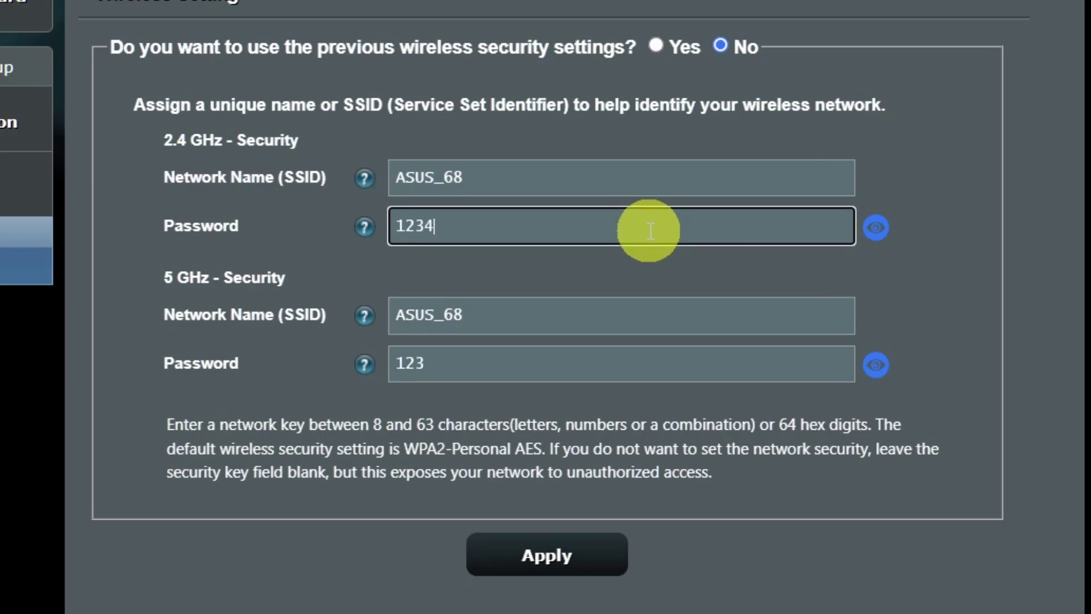
{"action": "type", "text": "56789"}
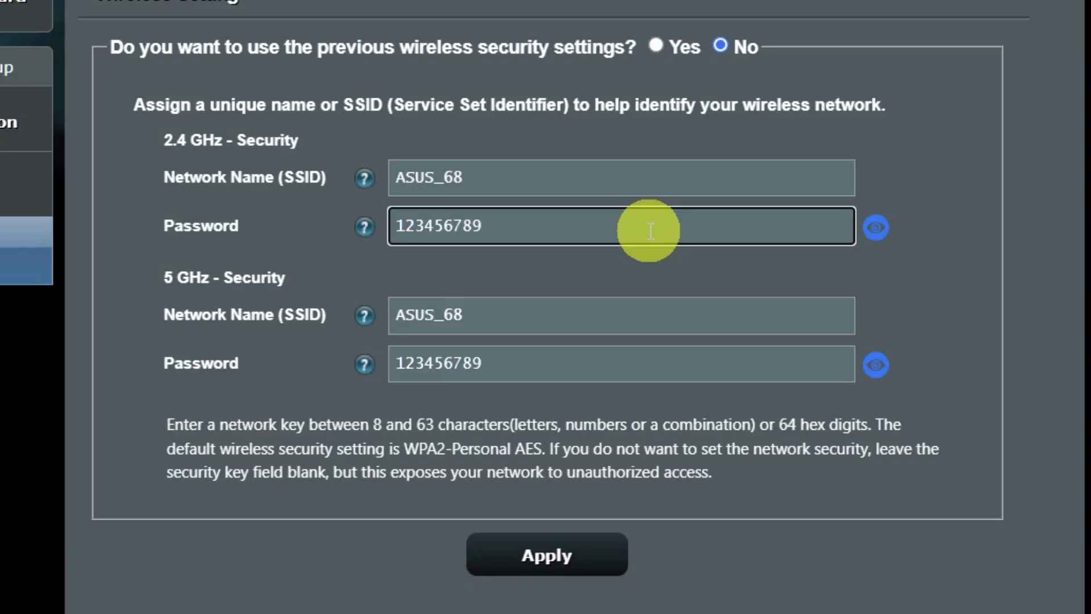
{"action": "left_click", "coordinate": [571, 556]}
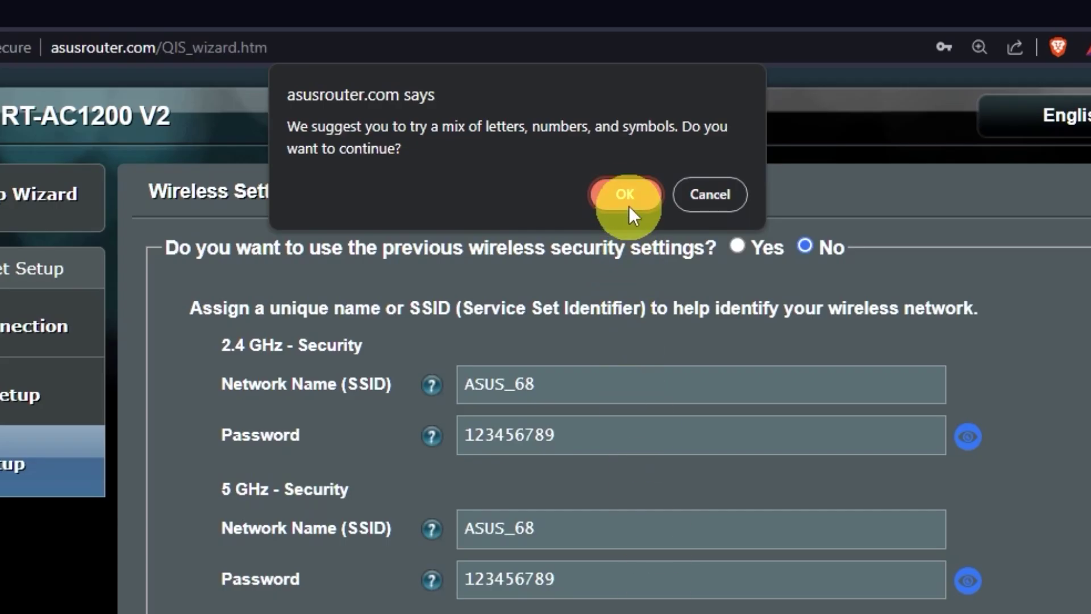
{"action": "left_click", "coordinate": [549, 1]}
{"action": "left_click", "coordinate": [641, 195]}
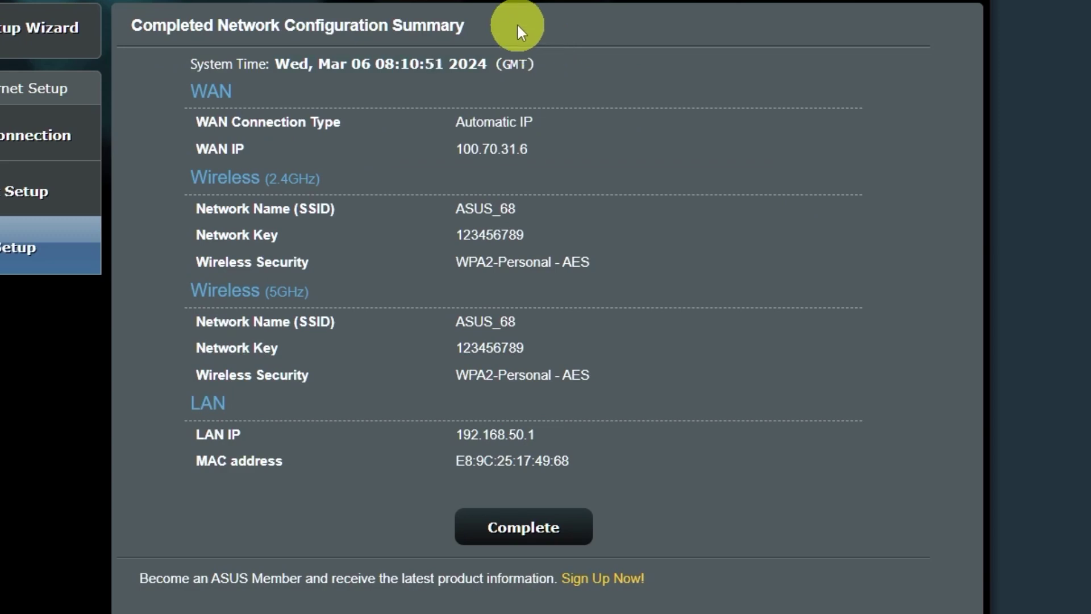
Step: Complete the wizard from the configuration summary, returning to the Network Map dashboard
{"action": "left_click", "coordinate": [541, 531]}
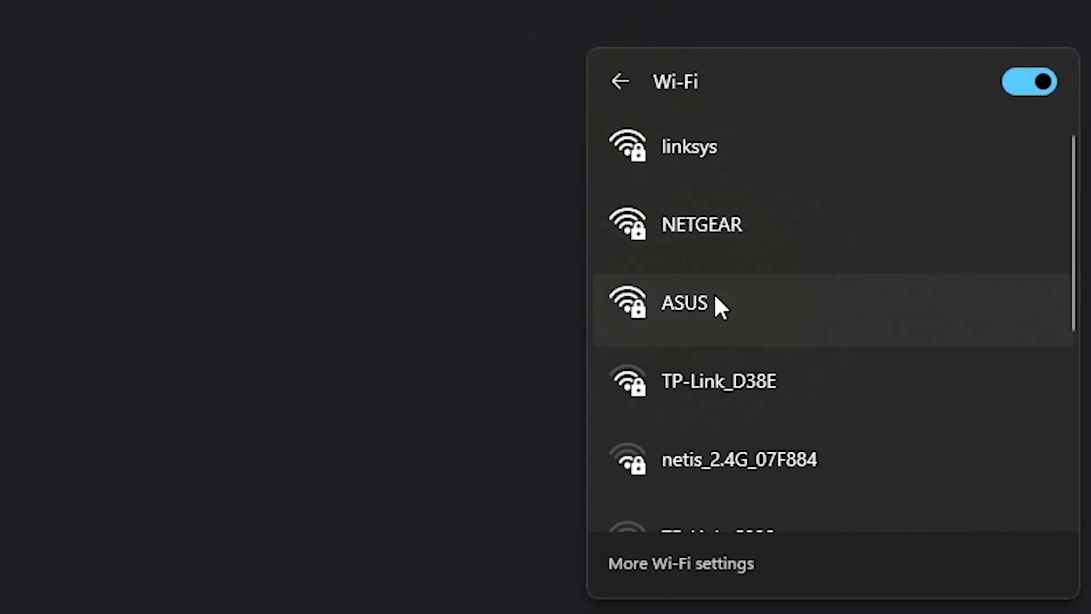
Step: Join the ASUS Wi-Fi network from the Windows flyout using the new security key
{"action": "left_click", "coordinate": [713, 297]}
{"action": "left_click", "coordinate": [912, 431]}
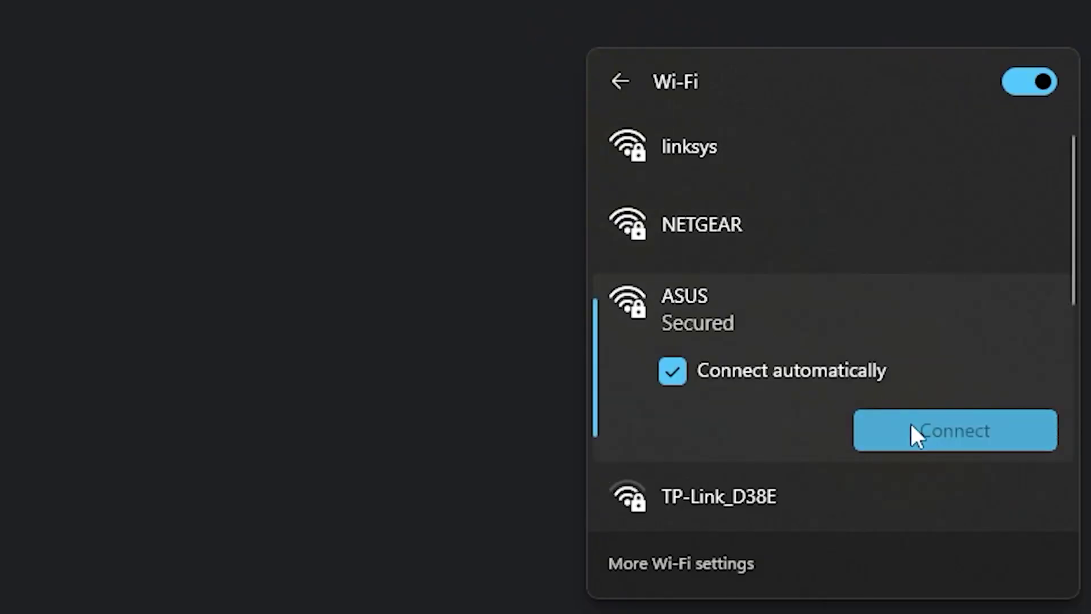
{"action": "type", "text": "•••••••••"}
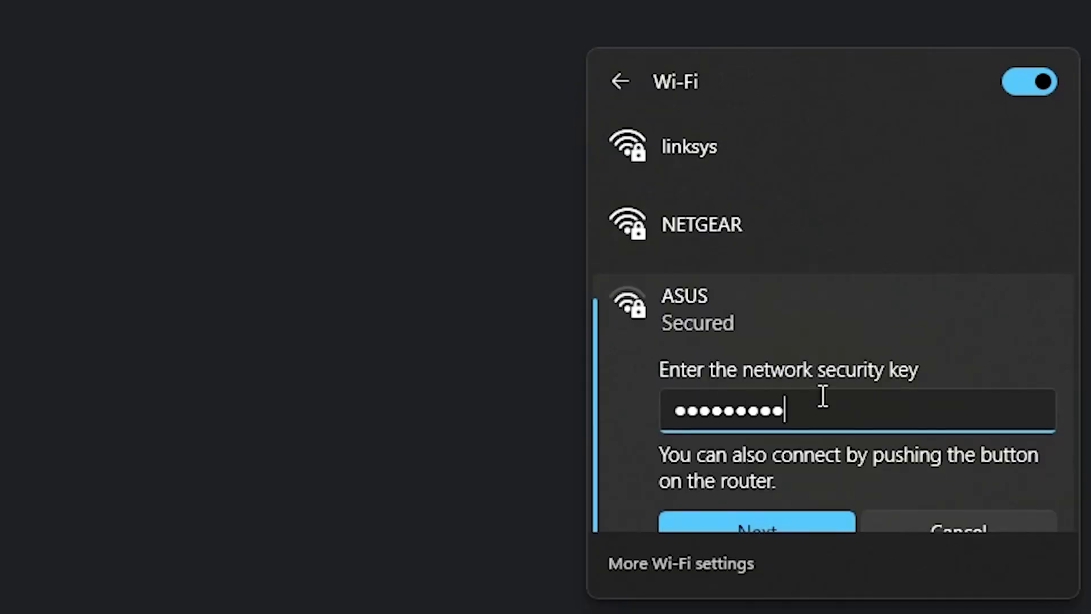
{"action": "left_click", "coordinate": [775, 514]}
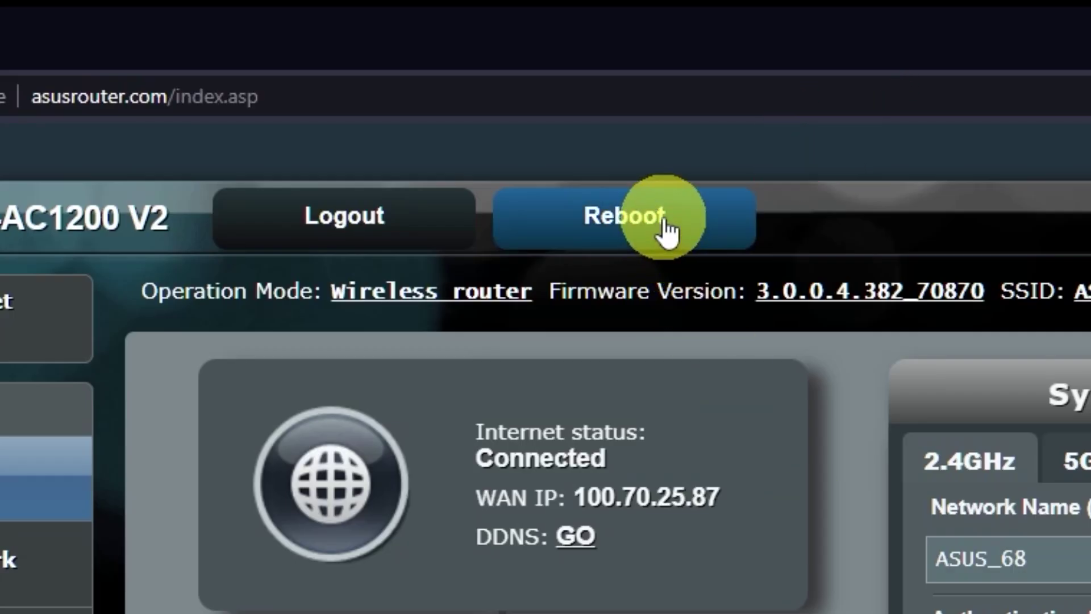
Step: Reboot the router and confirm the restart in the dialog
{"action": "left_click", "coordinate": [667, 227]}
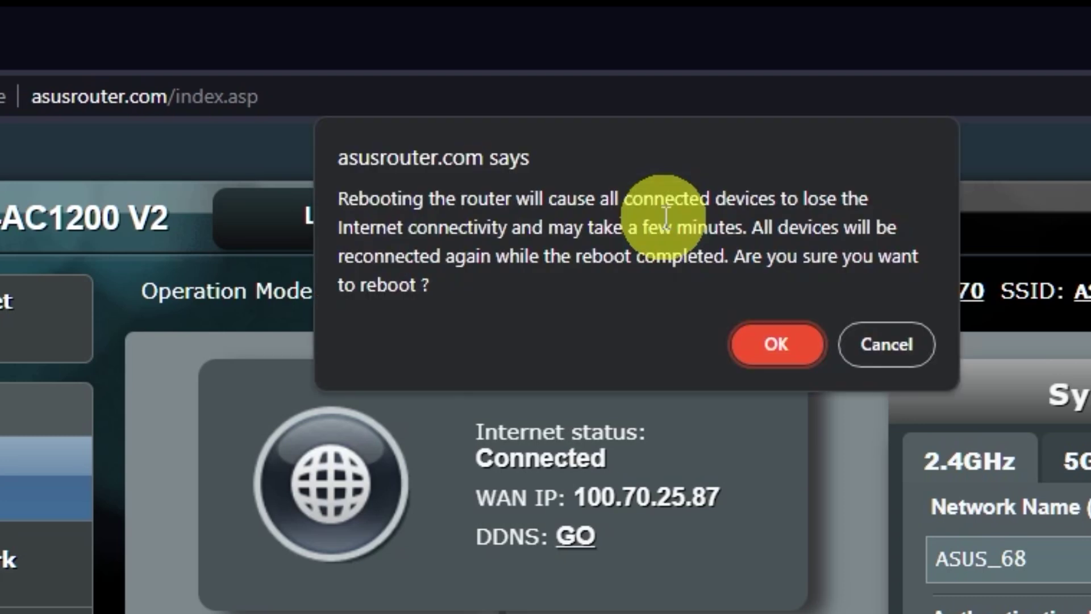
{"action": "left_click", "coordinate": [781, 348]}
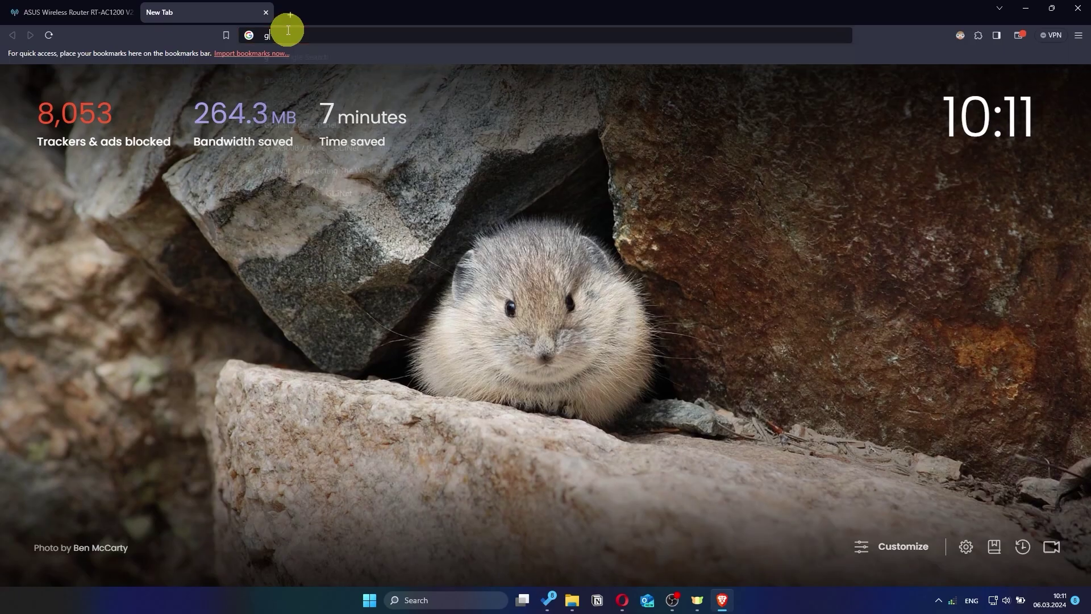
Step: Search for 'gg' from a new Brave tab to confirm internet access
{"action": "type", "text": "gg"}
{"action": "key", "text": "Return"}
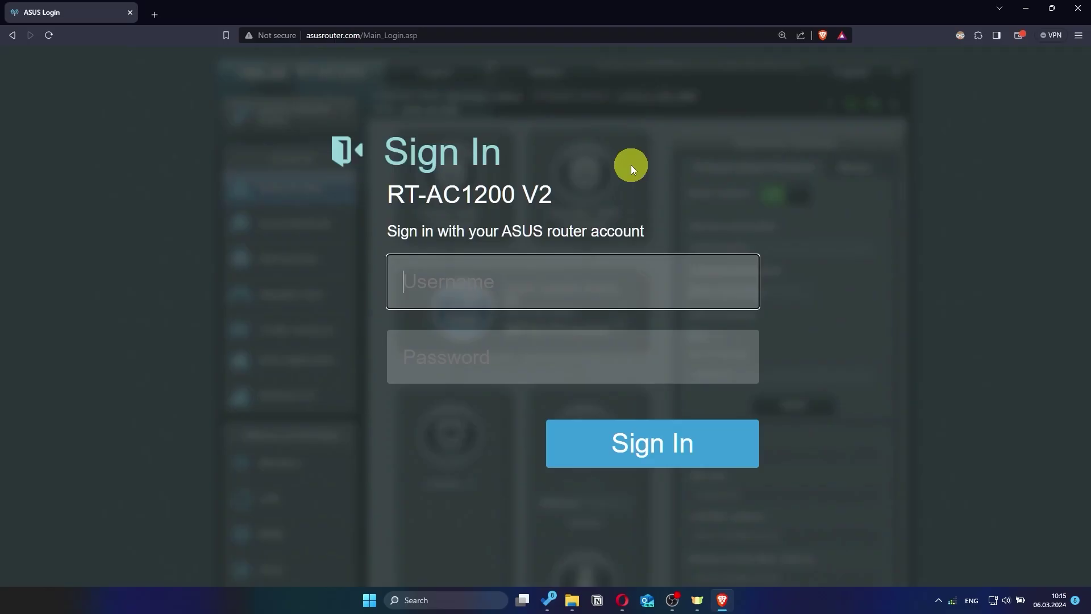
Step: Log back into the RT-AC1200 V2 admin pages with the router's username and password
{"action": "type", "text": "asus"}
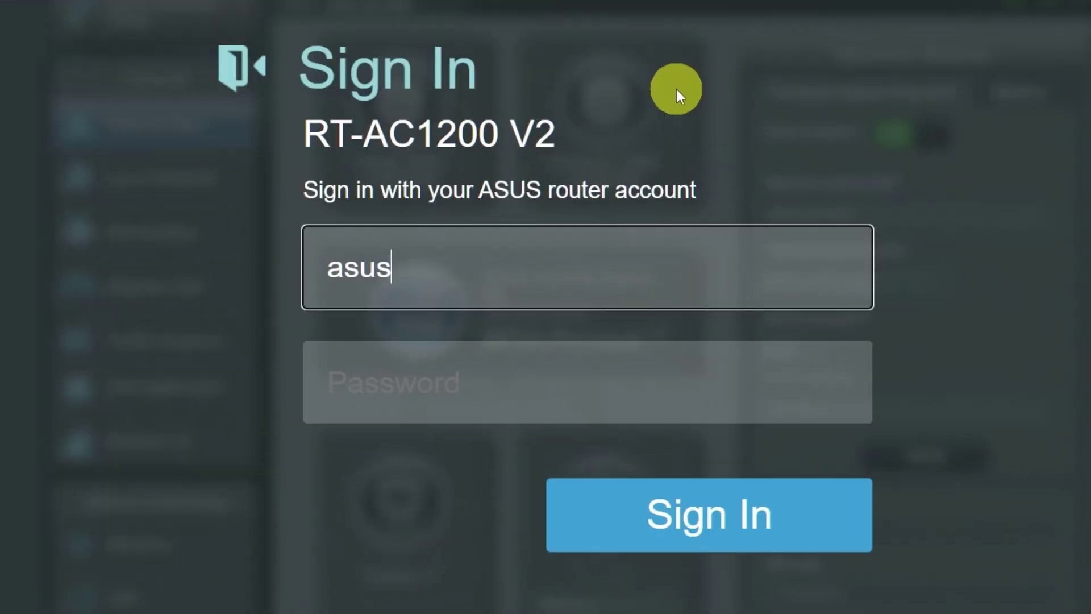
{"action": "left_click", "coordinate": [567, 389]}
{"action": "type", "text": "••••••"}
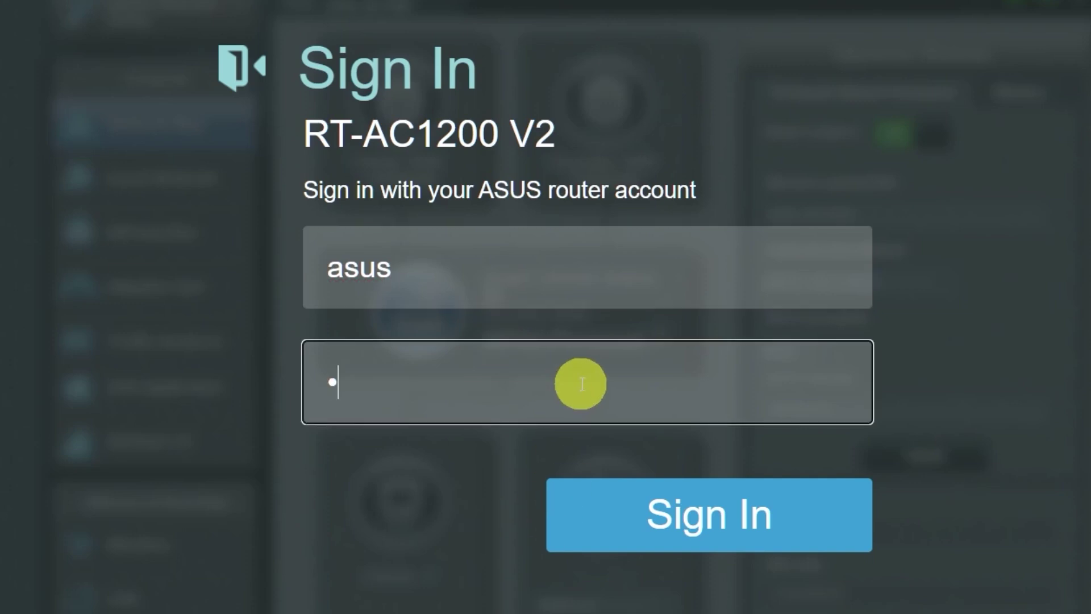
{"action": "type", "text": "••••"}
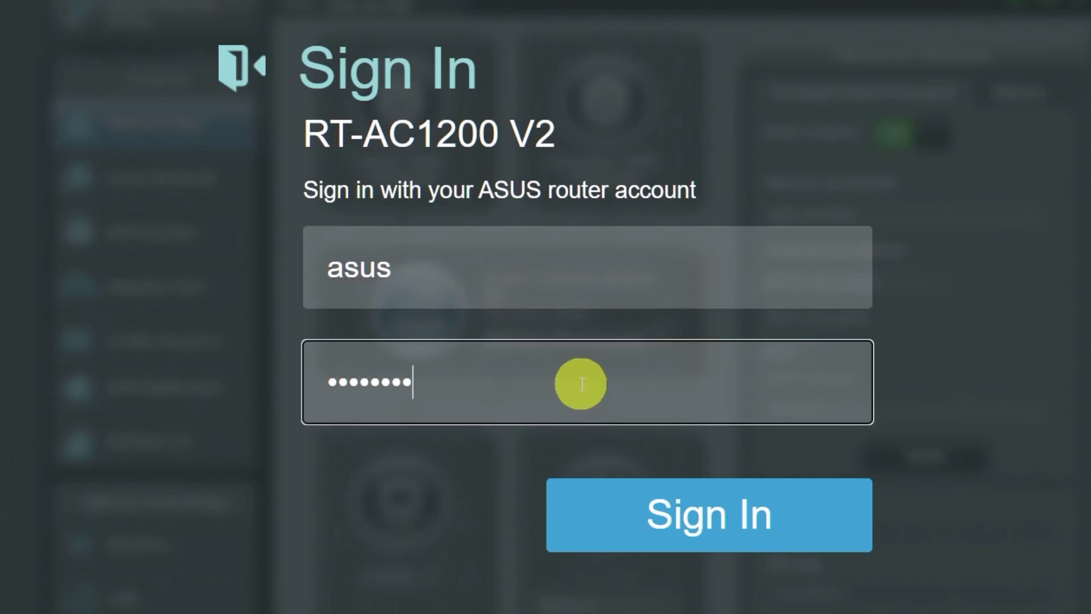
{"action": "left_click", "coordinate": [689, 525]}
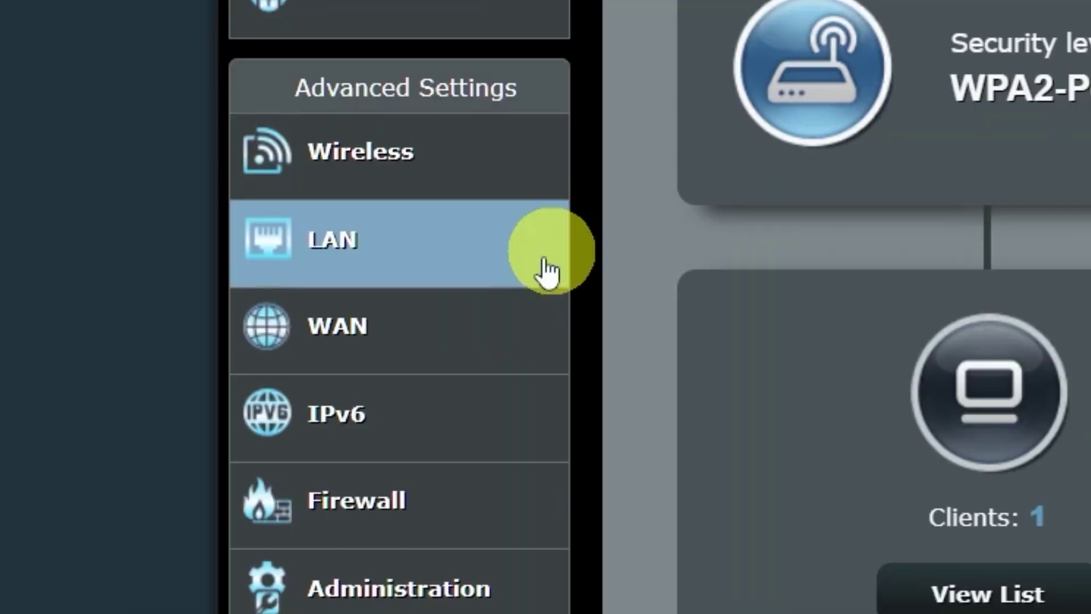
Step: In WAN settings, clone this computer's MAC under Special Requirement from ISP and apply
{"action": "left_click", "coordinate": [445, 324]}
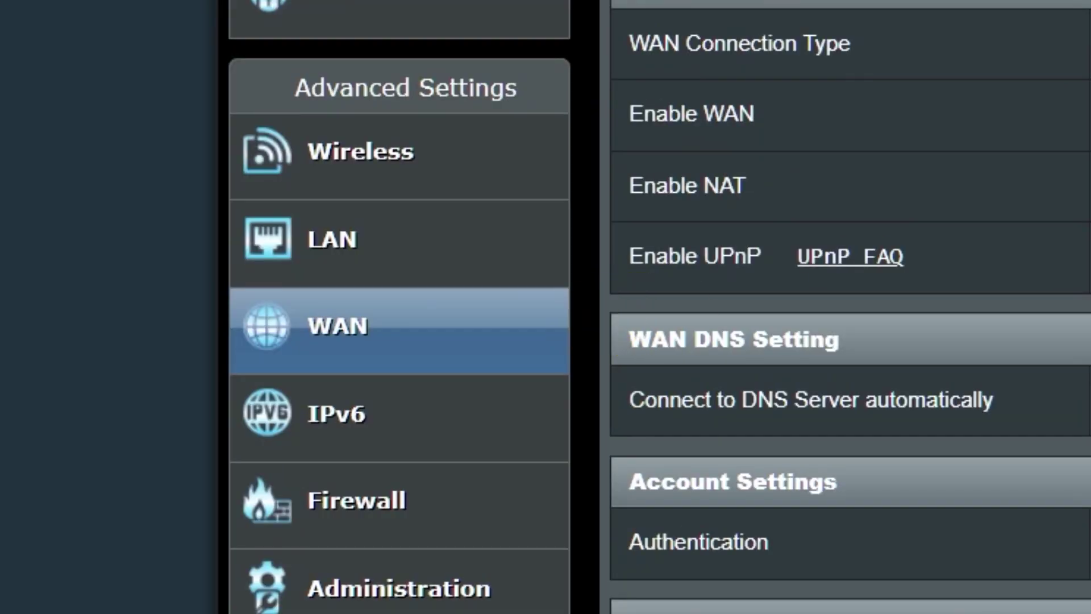
{"action": "scroll", "coordinate": [749, 224], "scroll_direction": "down", "scroll_amount": 1}
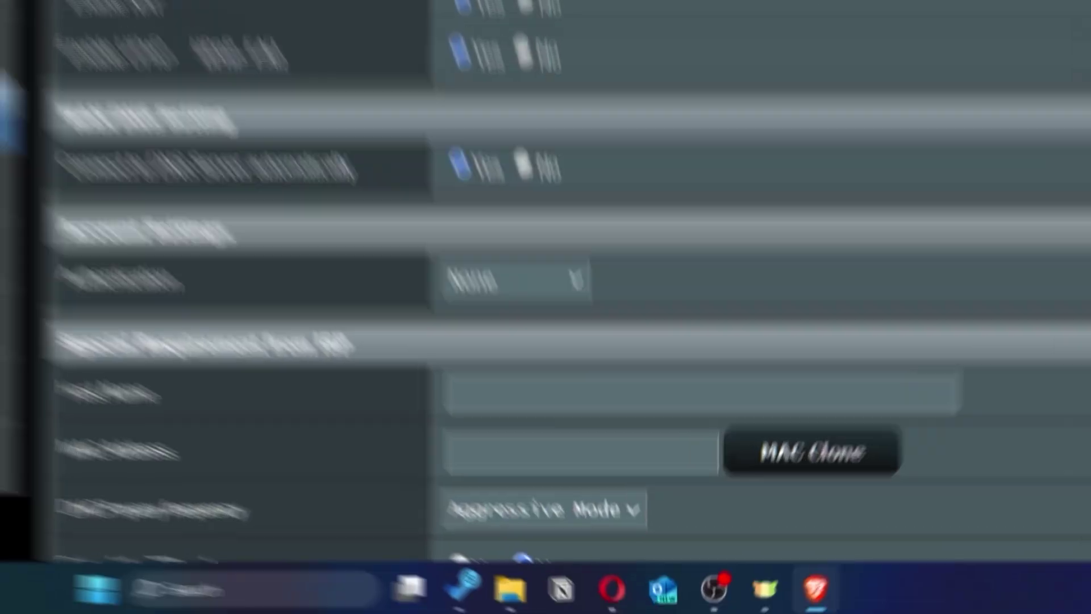
{"action": "scroll", "coordinate": [755, 214], "scroll_direction": "down", "scroll_amount": 3}
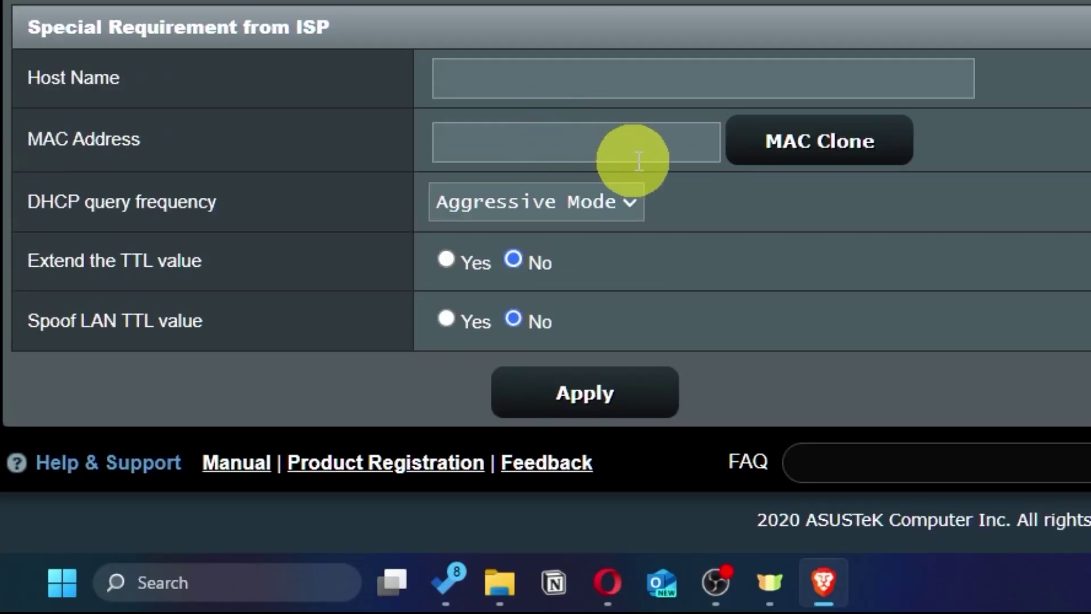
{"action": "left_click", "coordinate": [872, 162]}
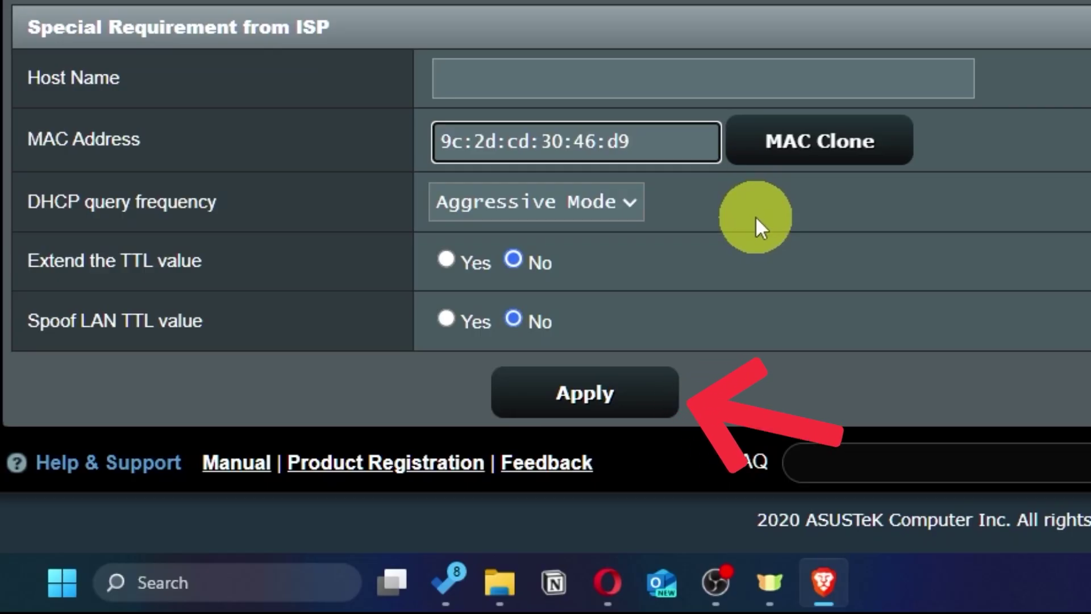
{"action": "left_click", "coordinate": [630, 404]}
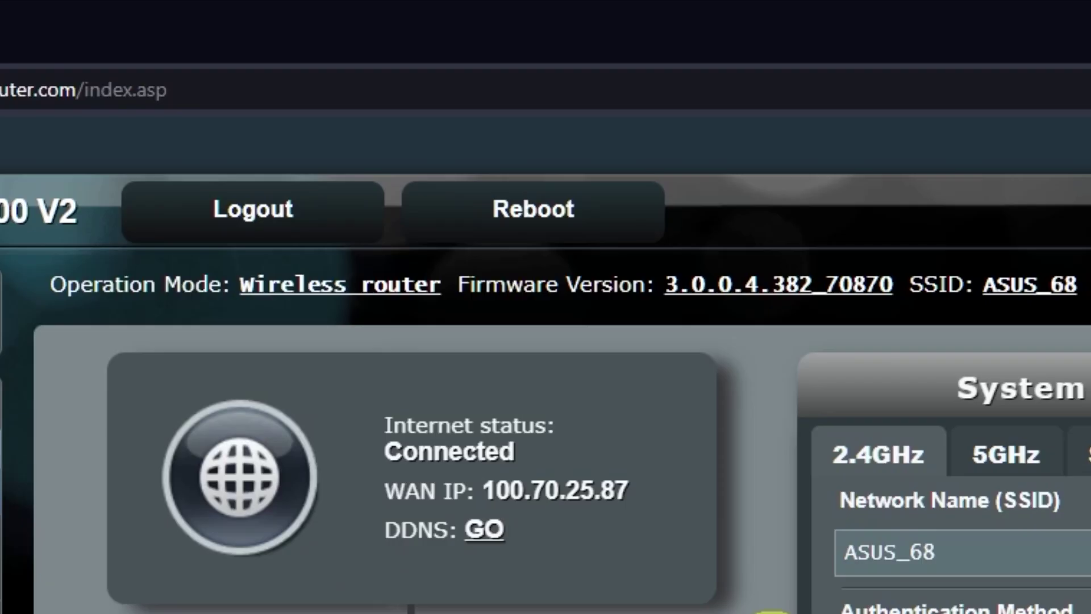
Step: Reboot the router, then test the internet by searching 'gg' in a new Brave tab
{"action": "left_click", "coordinate": [574, 211]}
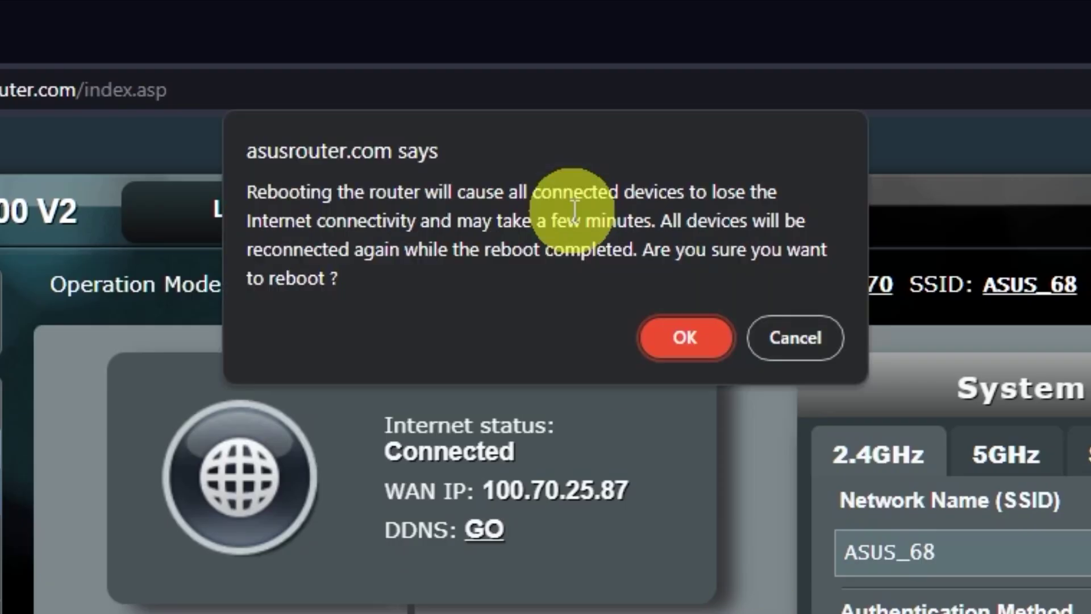
{"action": "left_click", "coordinate": [688, 339]}
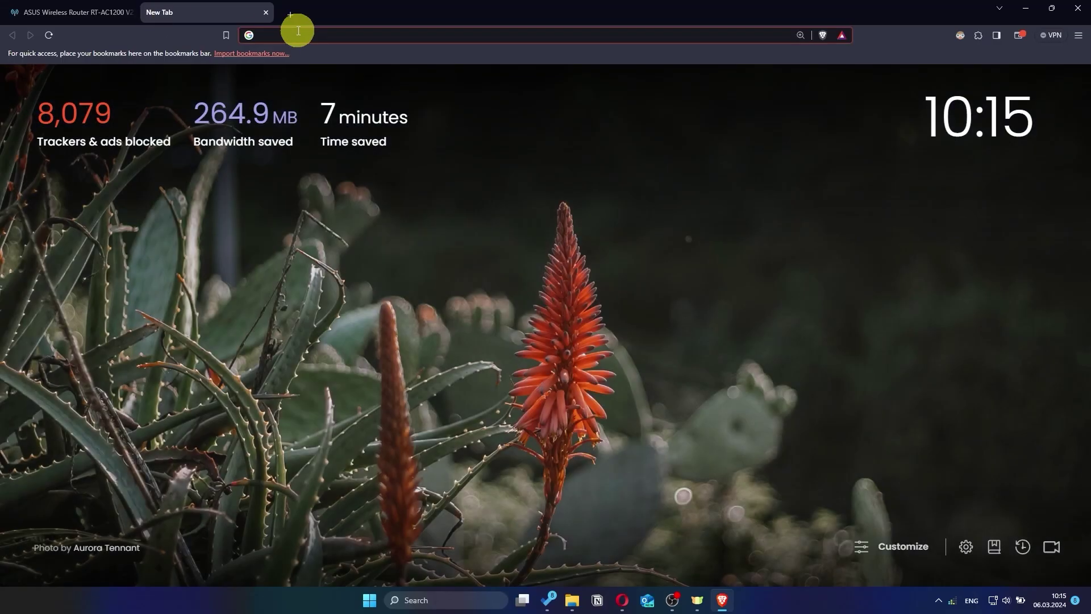
{"action": "left_click", "coordinate": [298, 30]}
{"action": "type", "text": "gg"}
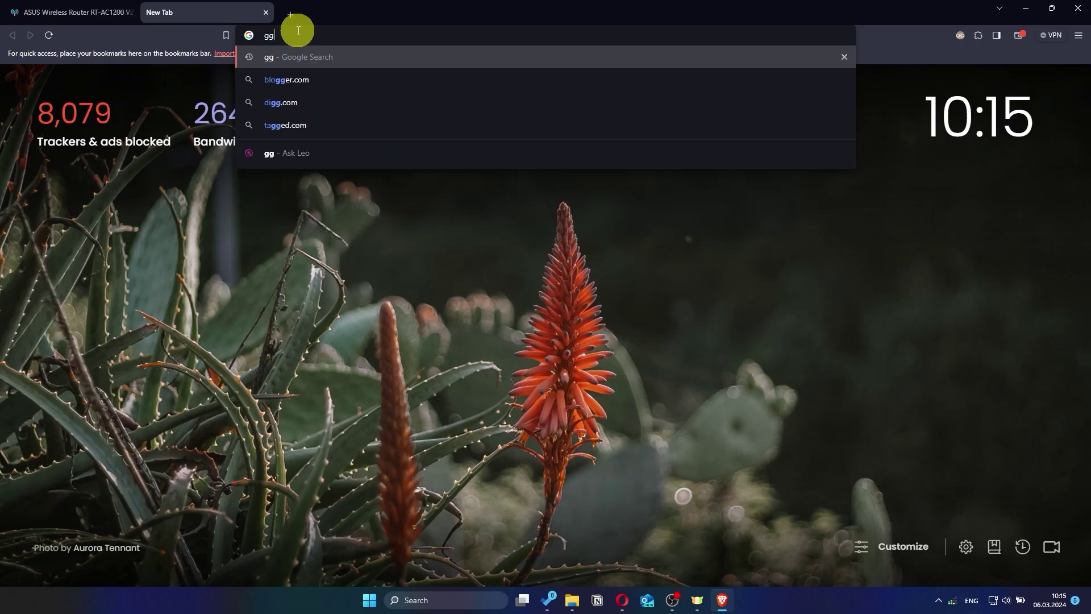
{"action": "key", "text": "Return"}
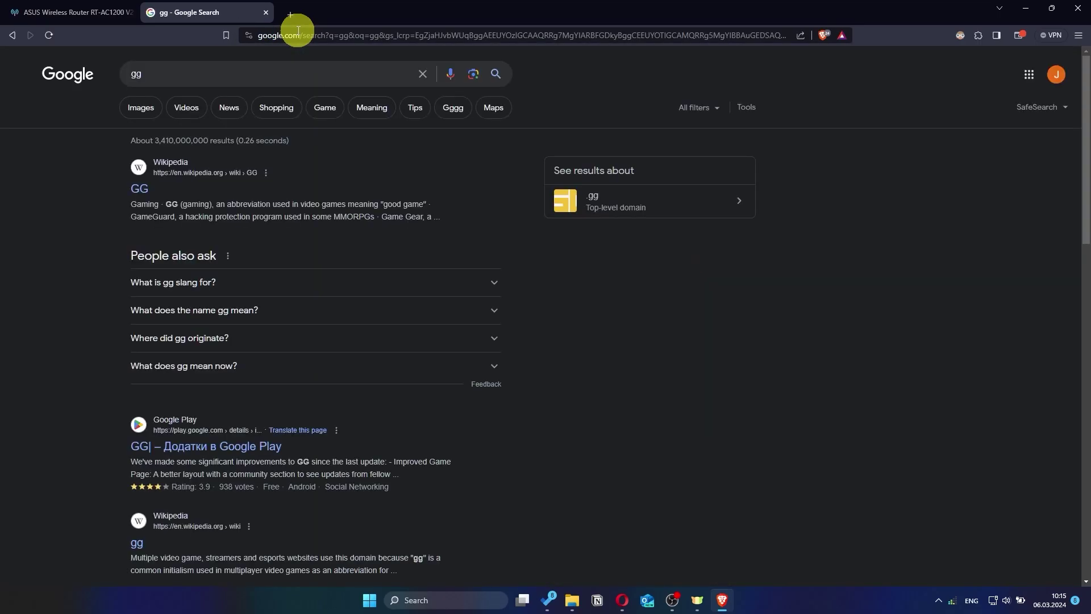